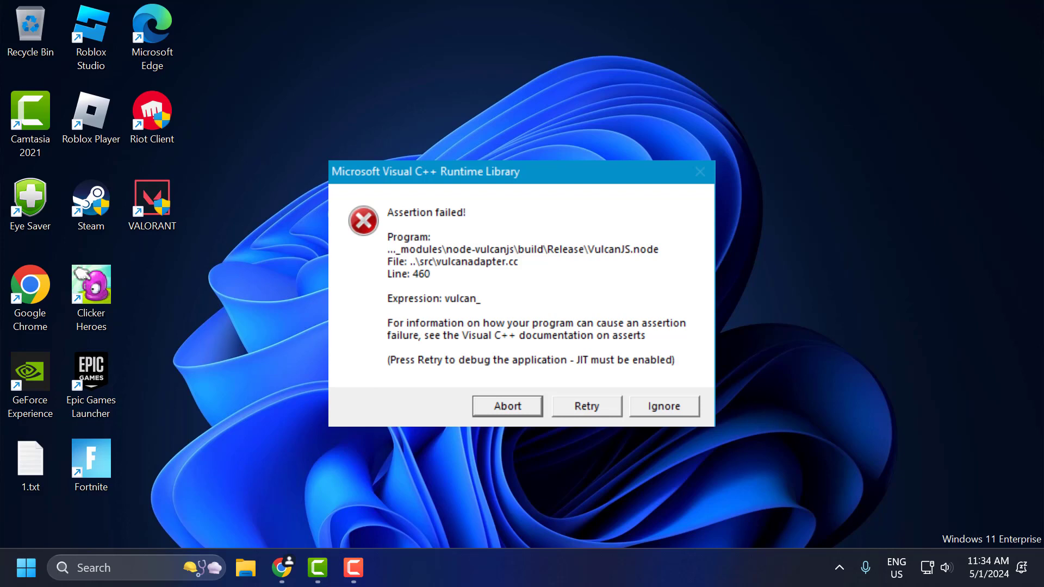
Dismiss the assertion error, download the Cleaner Tool from MediaFire, and run its exe
{"action": "left_click", "coordinate": [507, 405]}
{"action": "left_click", "coordinate": [282, 568]}
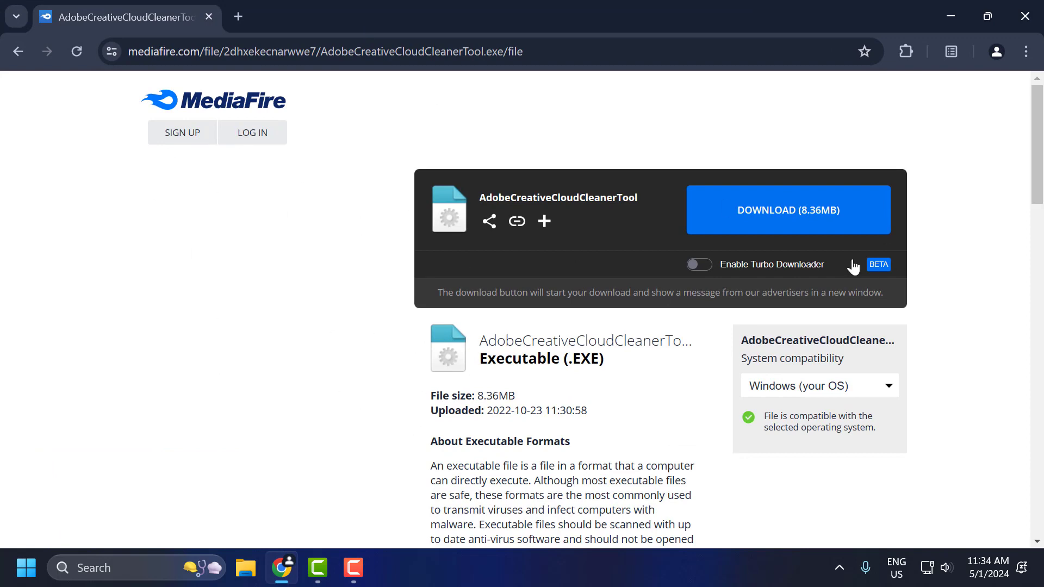
{"action": "left_click", "coordinate": [772, 215]}
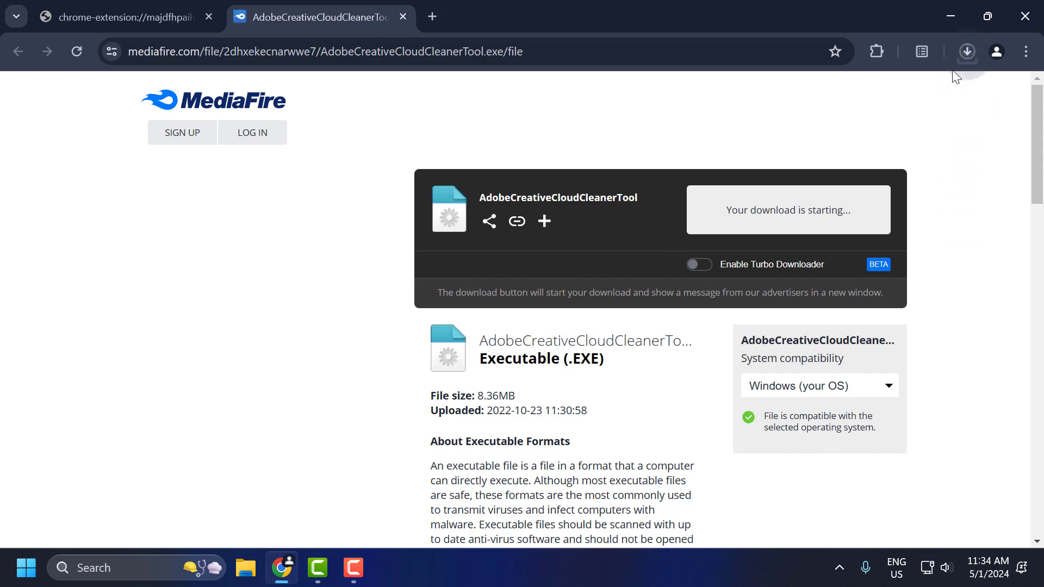
{"action": "left_click", "coordinate": [966, 51]}
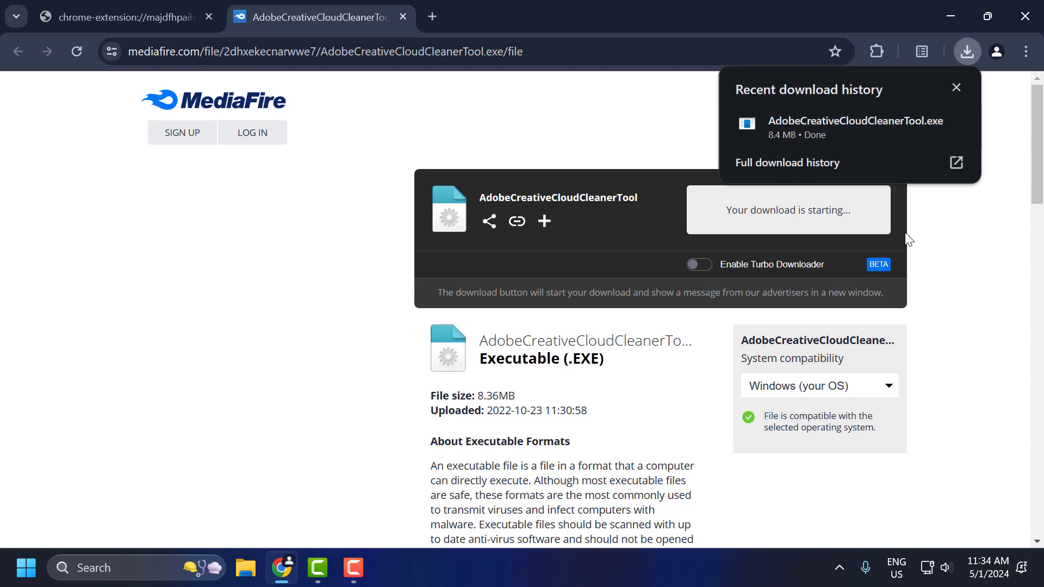
{"action": "mouse_move", "coordinate": [848, 127]}
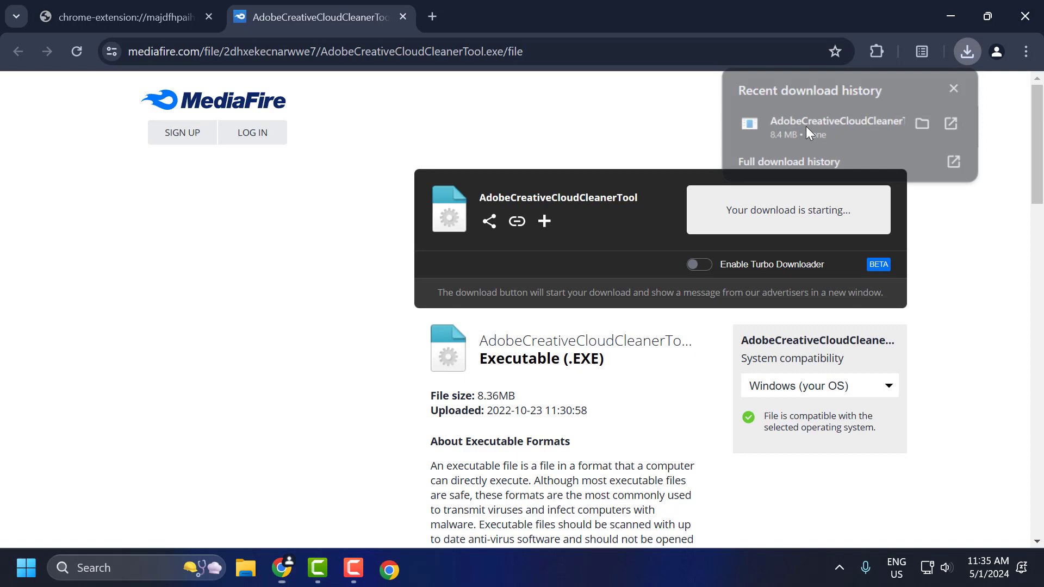
{"action": "left_click", "coordinate": [805, 127]}
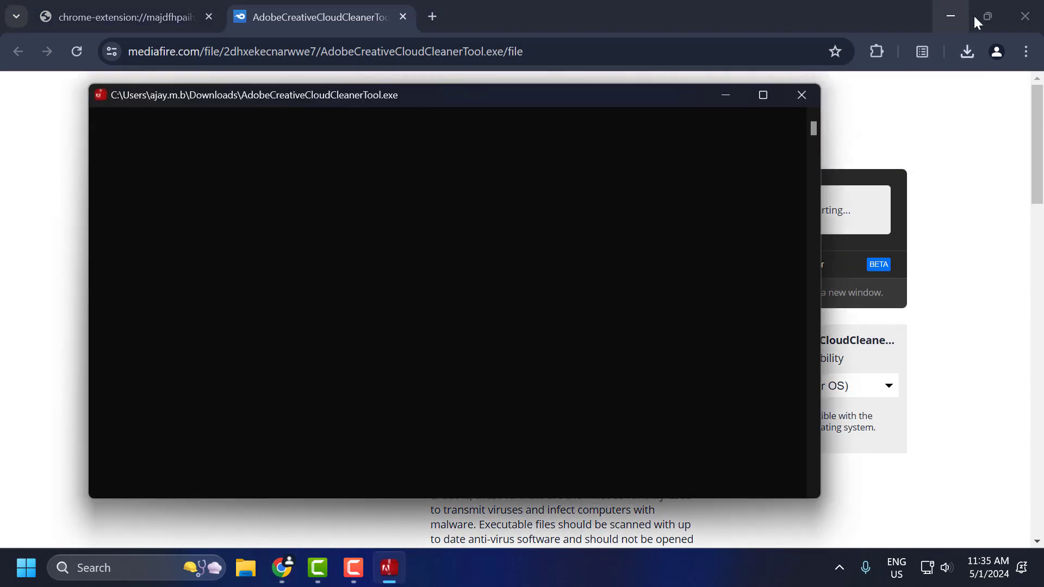
Minimize Chrome, choose English (e), and accept the license terms (y)
{"action": "left_click", "coordinate": [956, 16]}
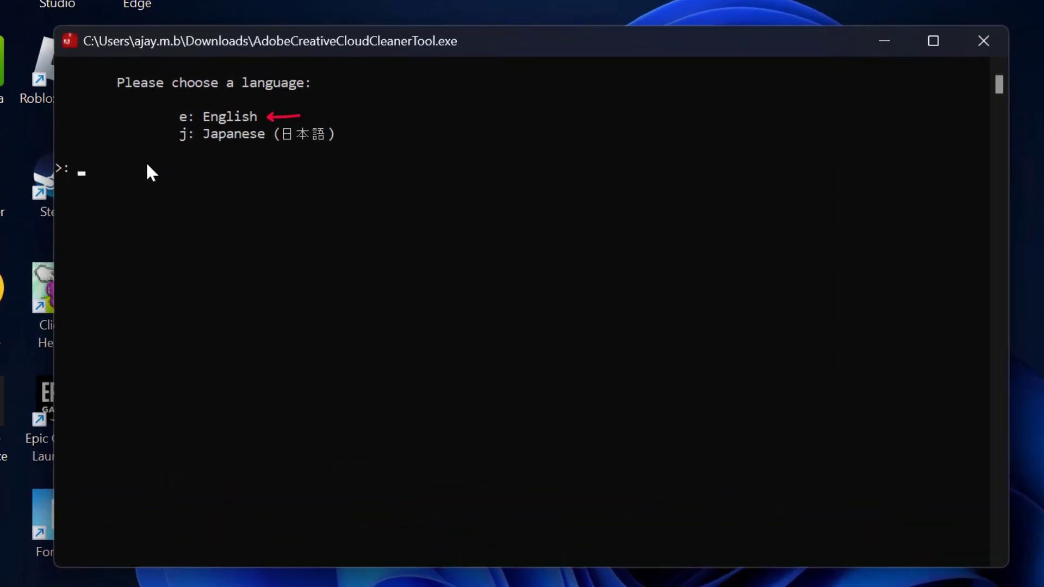
{"action": "type", "text": "e"}
{"action": "key", "text": "Return"}
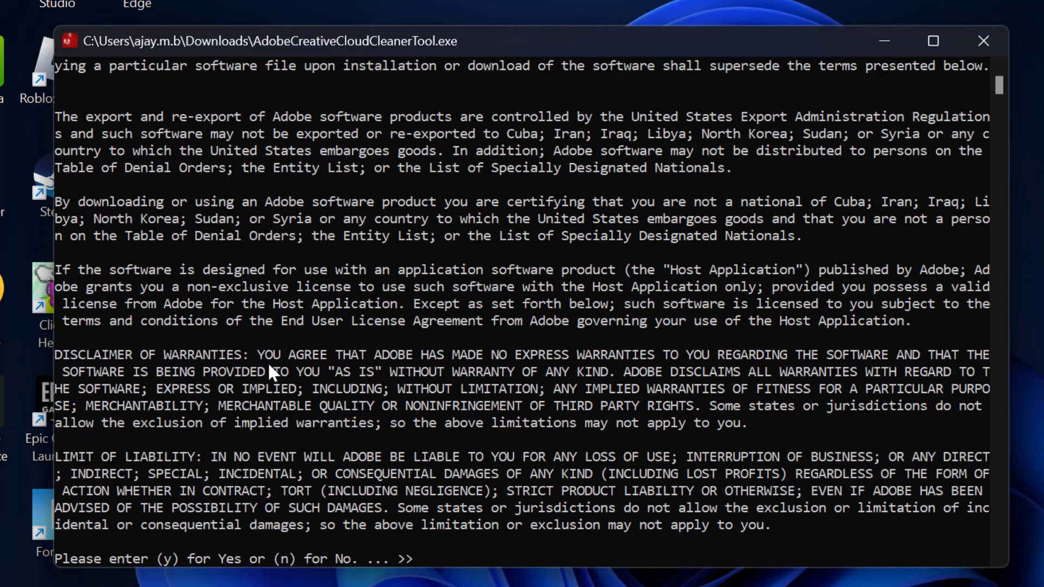
{"action": "scroll", "coordinate": [268, 361], "scroll_direction": "down", "scroll_amount": 1}
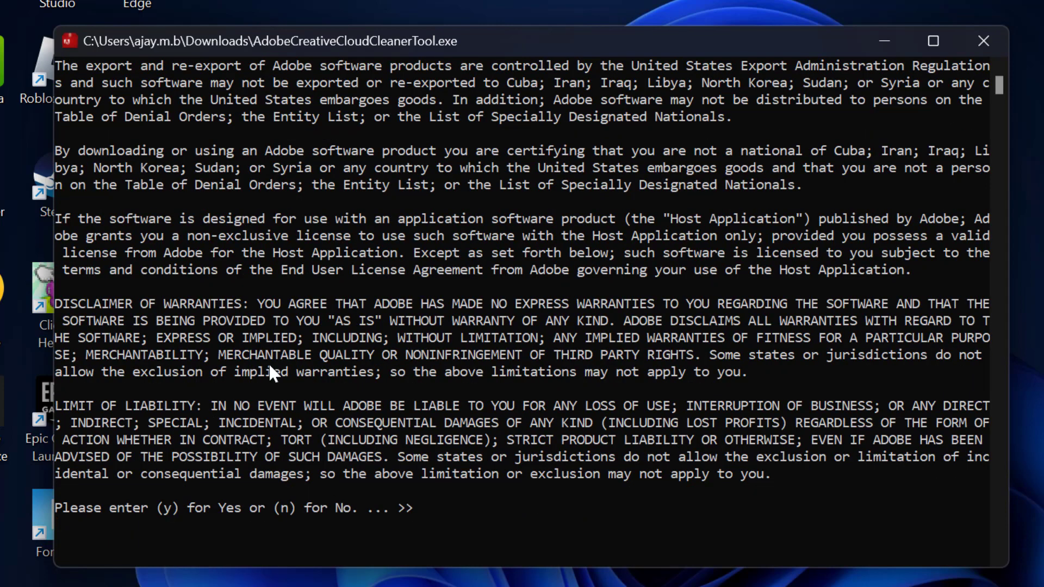
{"action": "type", "text": "y"}
{"action": "key", "text": "Return"}
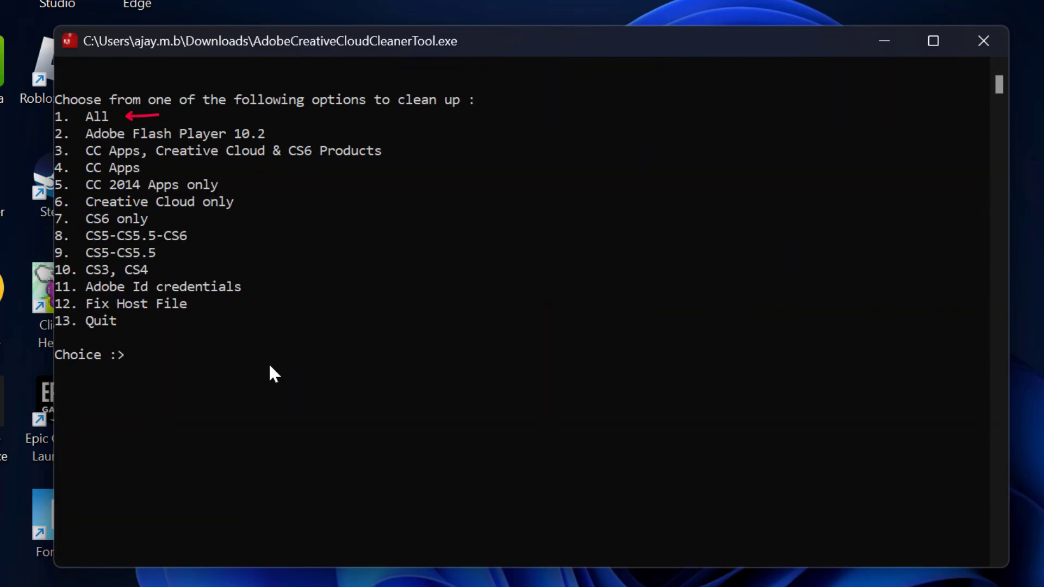
{"action": "type", "text": "1"}
Enter choice 1 (All) to list the installed Adobe products
{"action": "key", "text": "Return"}
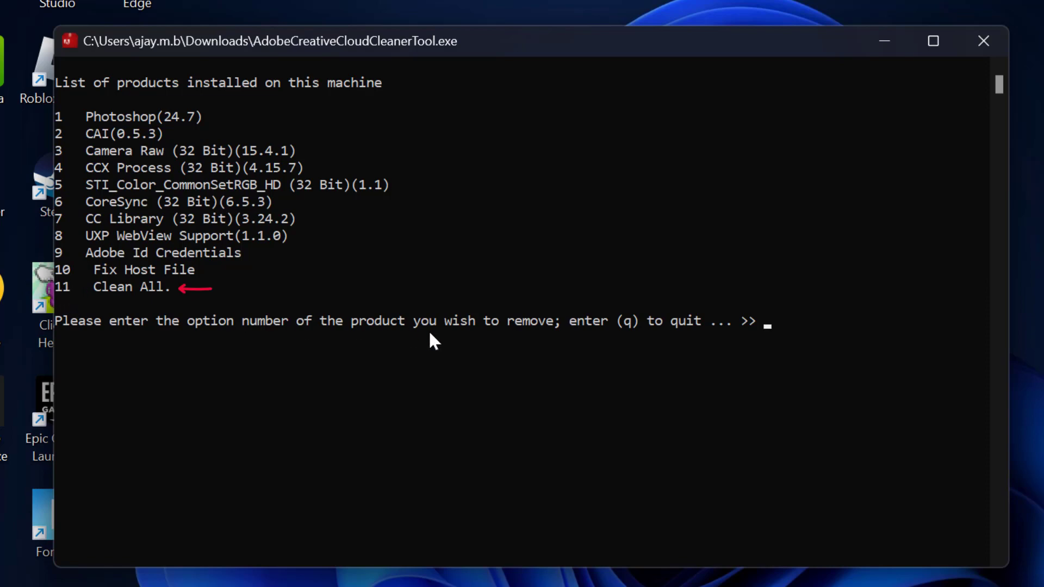
{"action": "type", "text": "11"}
Choose option 11 (Clean All) and confirm with y to remove all products and files
{"action": "key", "text": "Return"}
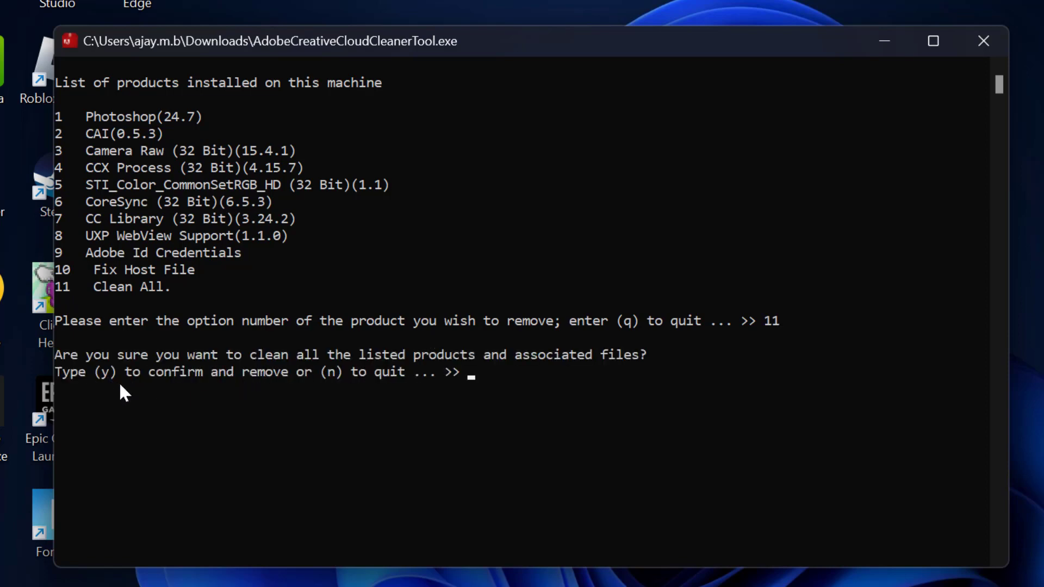
{"action": "type", "text": "y"}
{"action": "key", "text": "Return"}
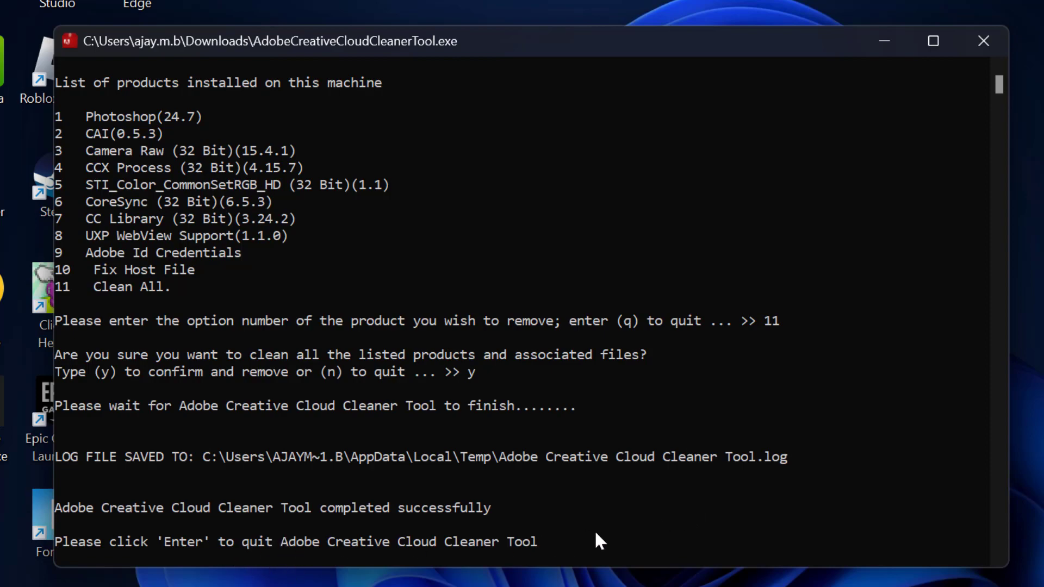
Press Enter to close the finished Cleaner Tool console, leaving just the desktop
{"action": "key", "text": "Return"}
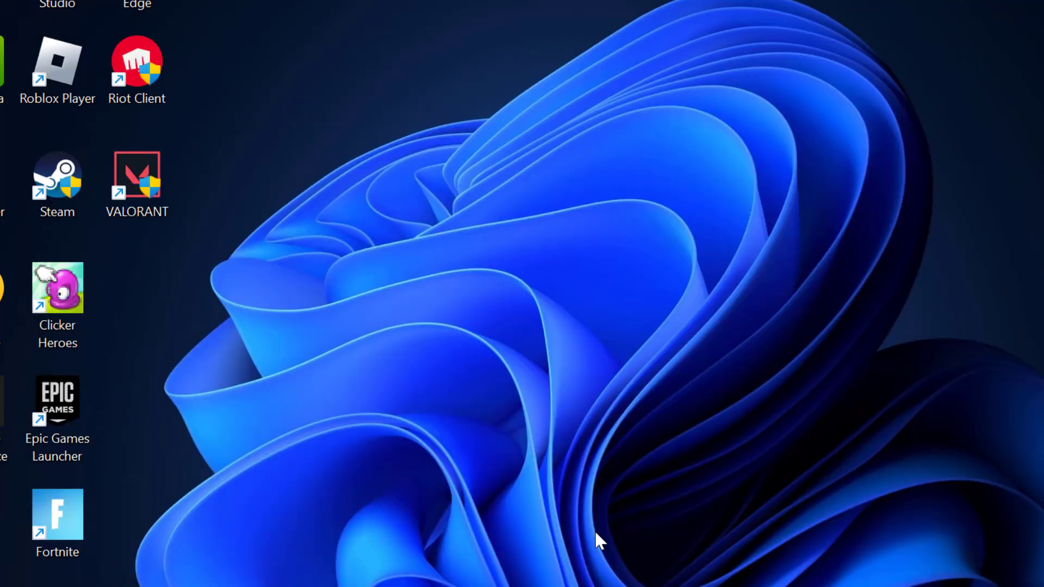